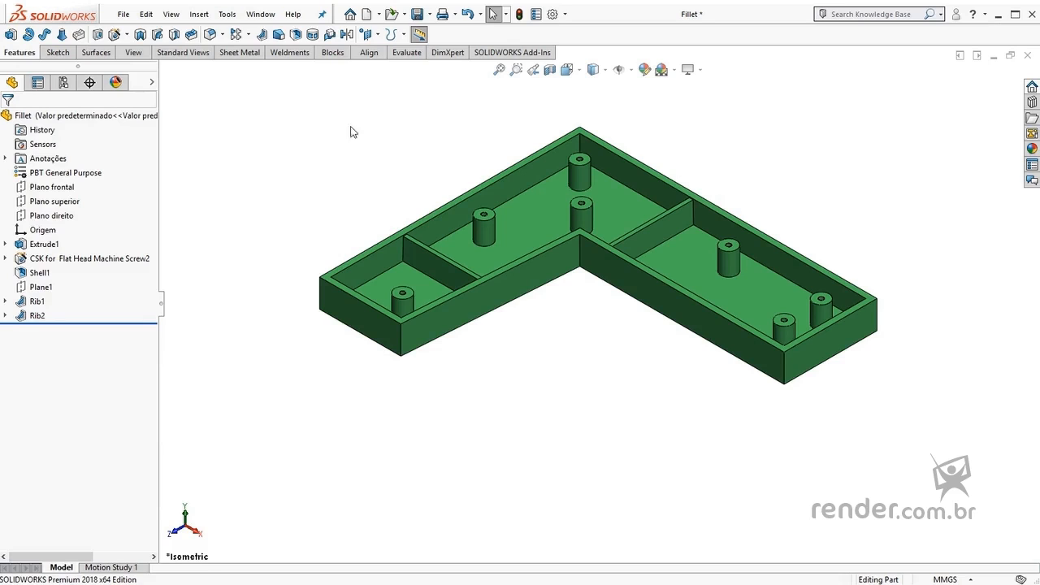
Apply a symmetric constant-size fillet of 1 mm to all outer edges of the base extrusion, using the edge set internal to the feature.
left_click(210, 35)
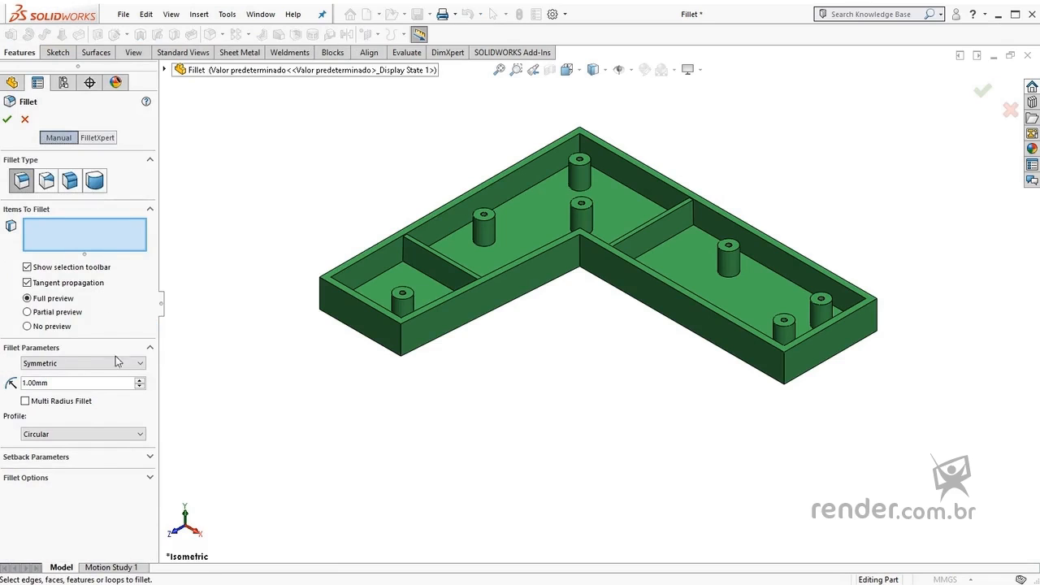
left_click_drag(69, 389, 51, 380)
left_click(478, 323)
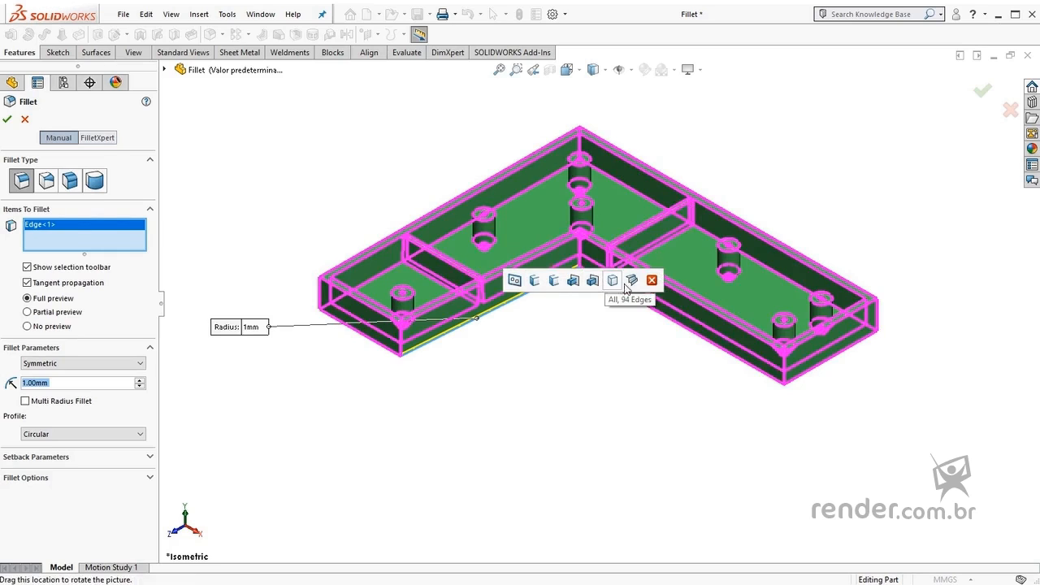
left_click(573, 280)
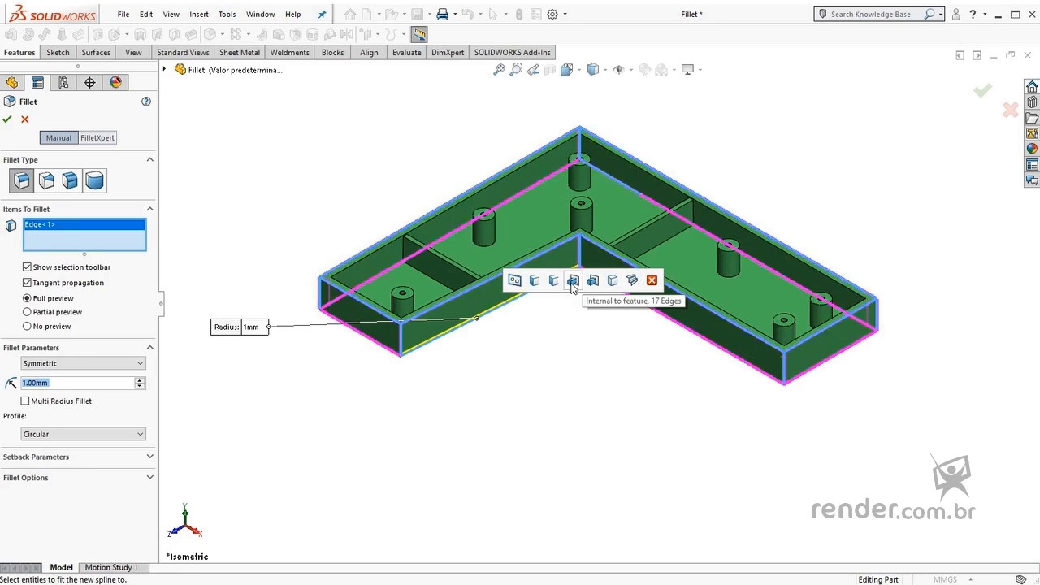
left_click(9, 121)
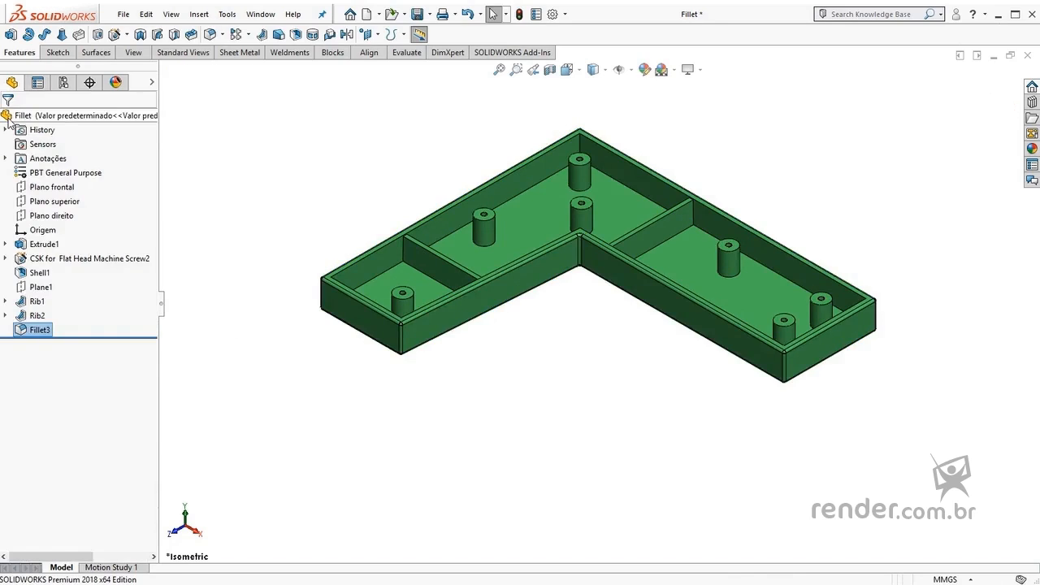
Start a variable size fillet on the floor edge along the long wall of the corner compartment.
scroll(586, 306, "down", 3)
middle_click_drag(613, 307, 606, 359)
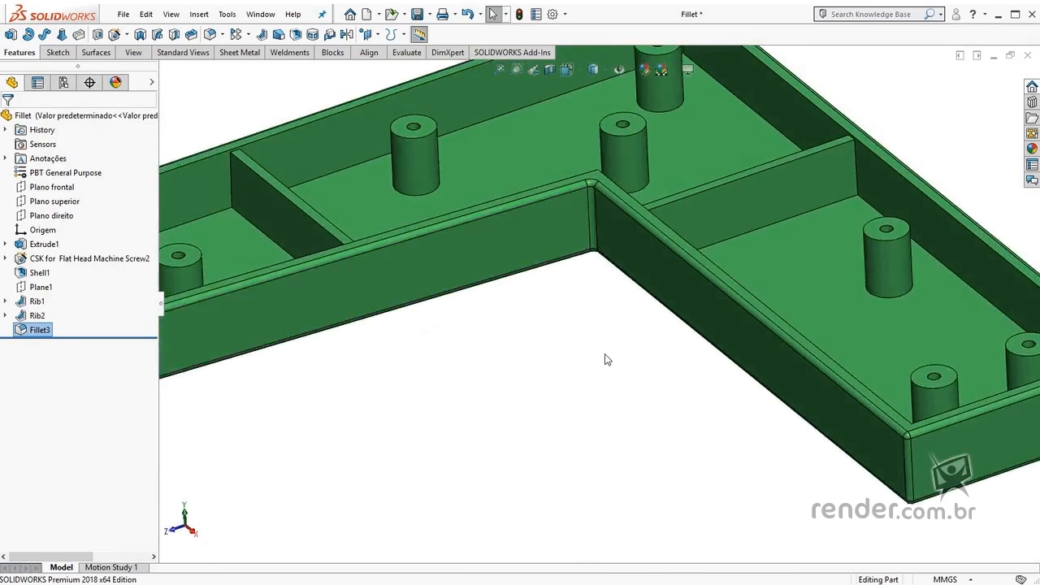
scroll(607, 359, "up", 3)
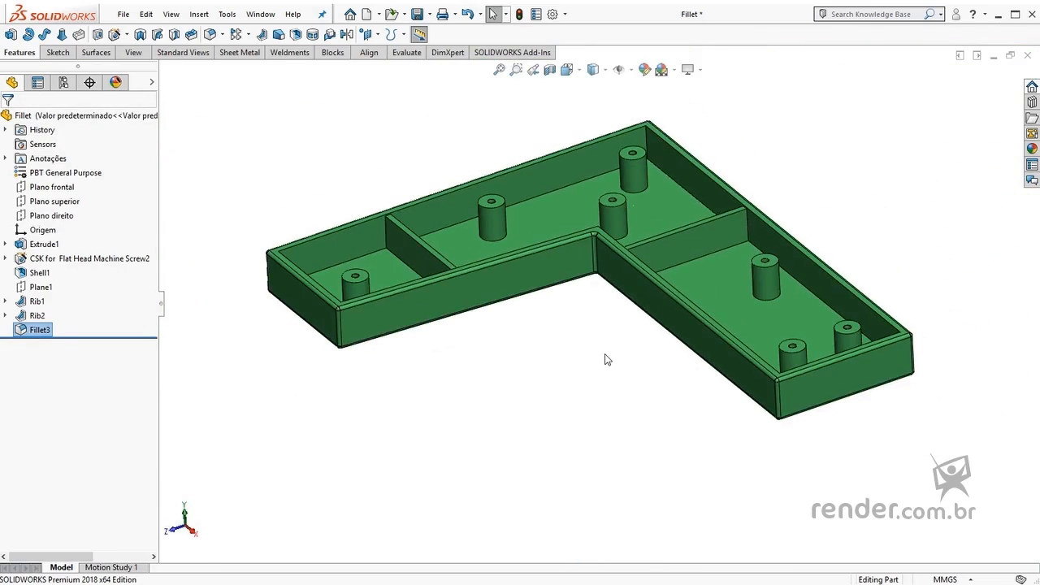
left_click(210, 34)
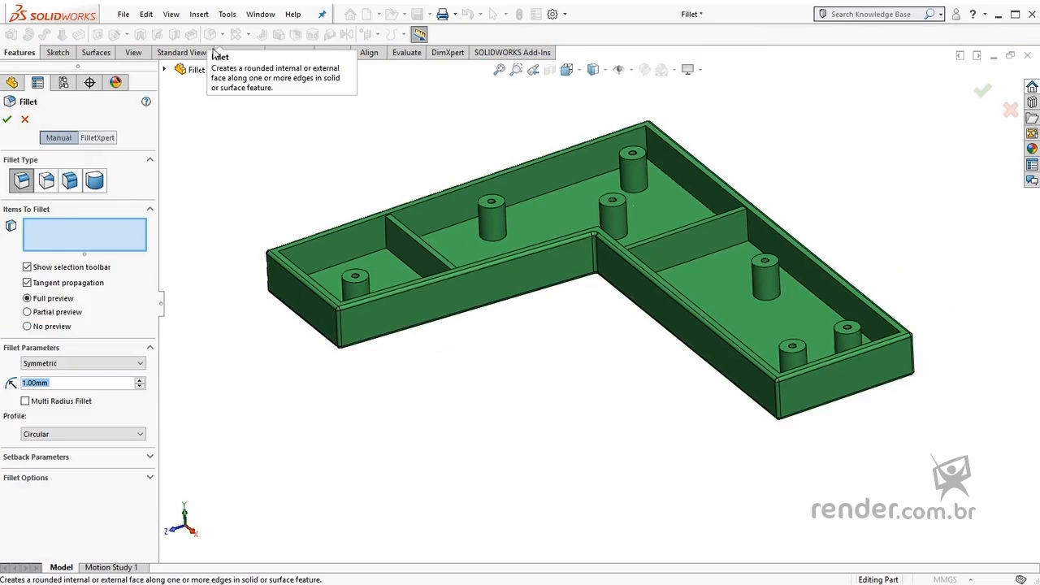
left_click(46, 182)
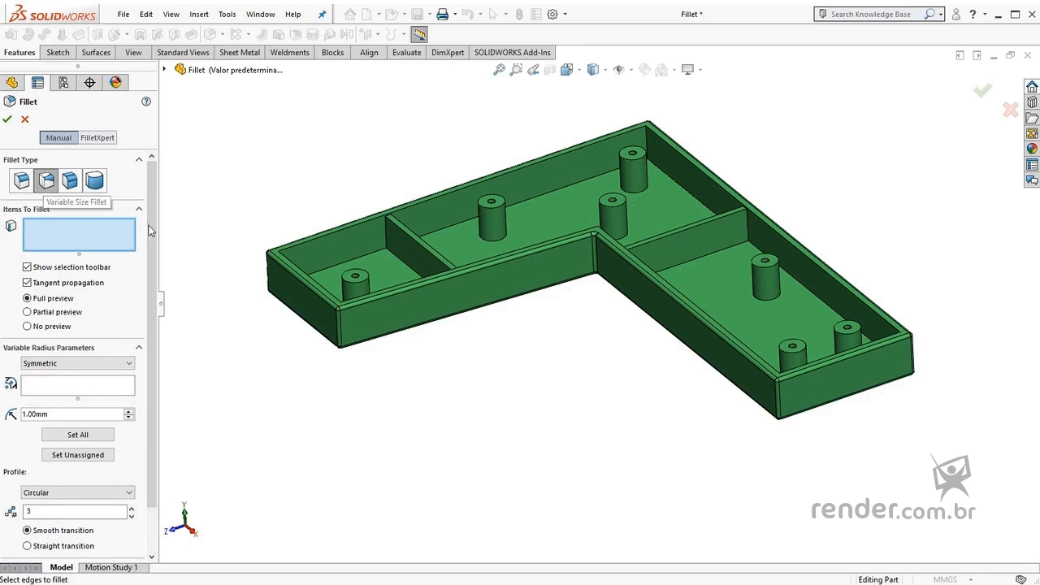
middle_click_drag(227, 231, 282, 233)
scroll(468, 109, "down", 5)
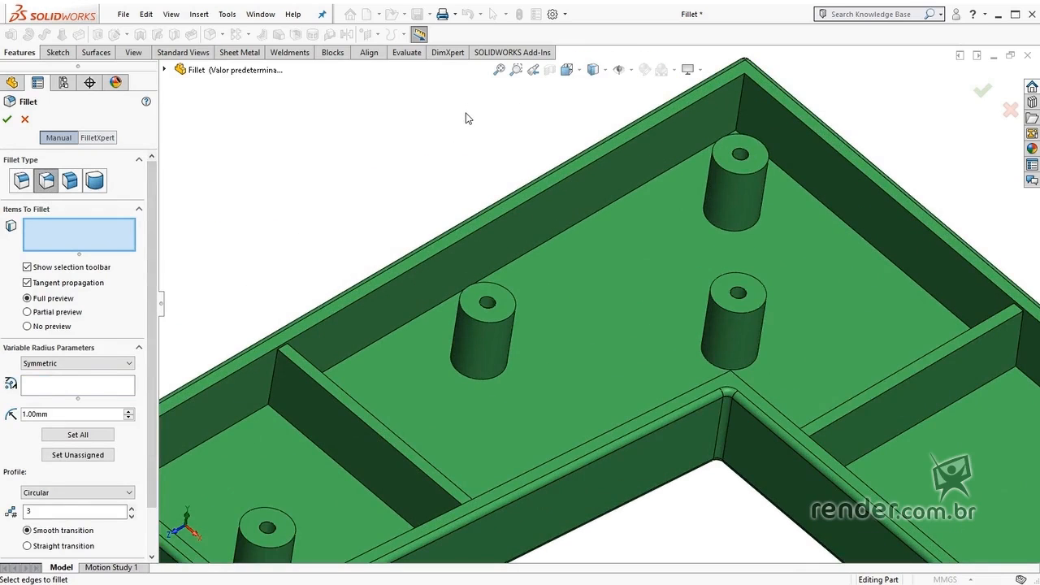
left_click(540, 246)
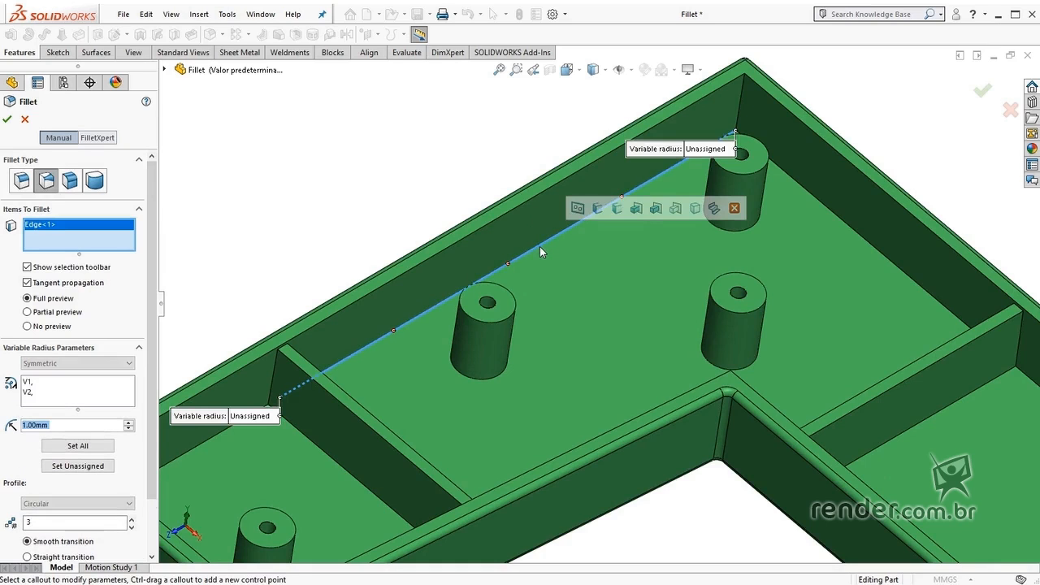
Assign a 3 mm radius to the unassigned end points of the variable fillet edge.
middle_click_drag(391, 153, 351, 286)
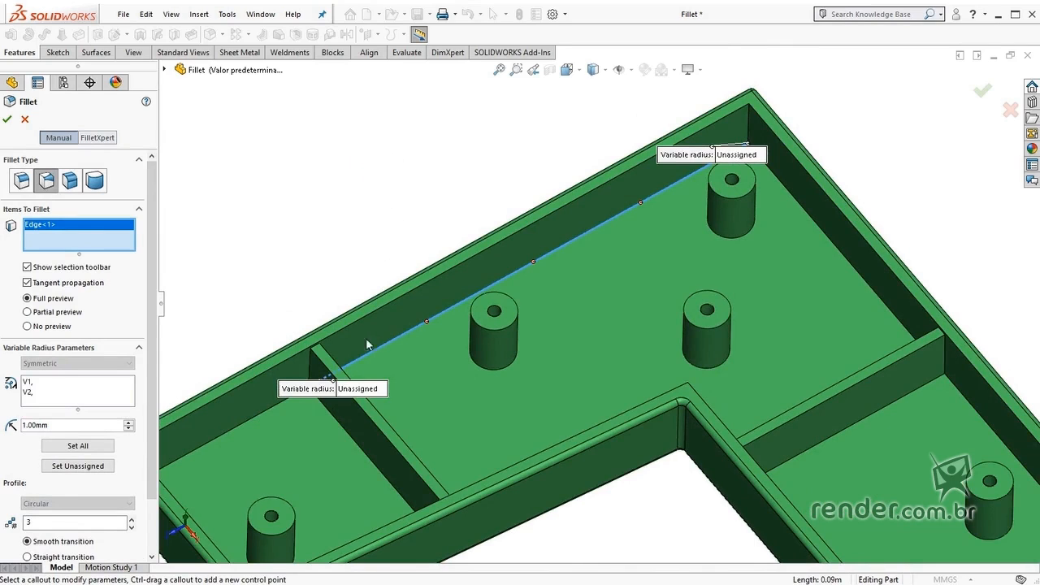
middle_click_drag(365, 267, 388, 329)
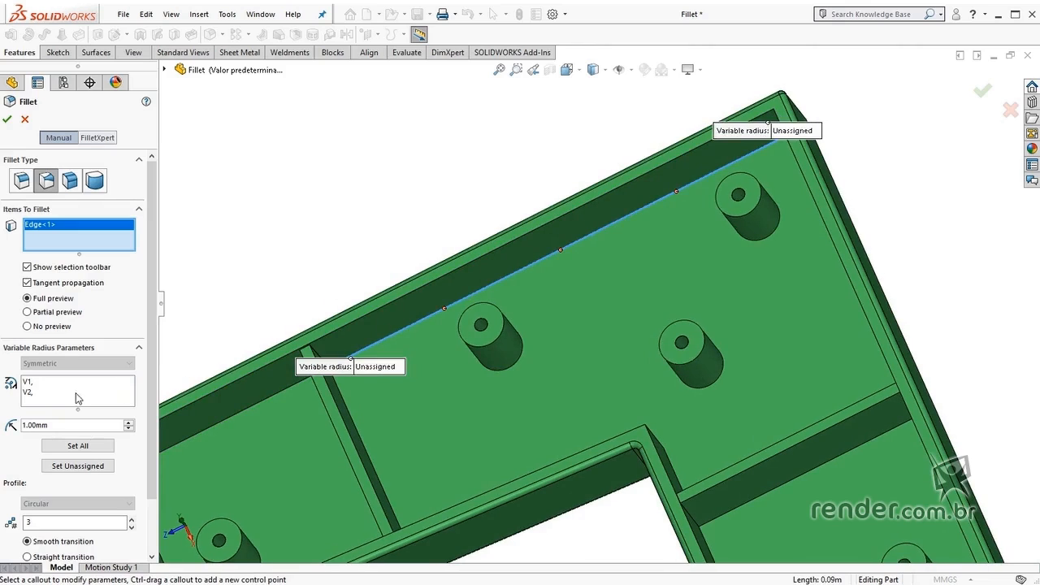
double_click(52, 425)
type("3")
left_click(54, 468)
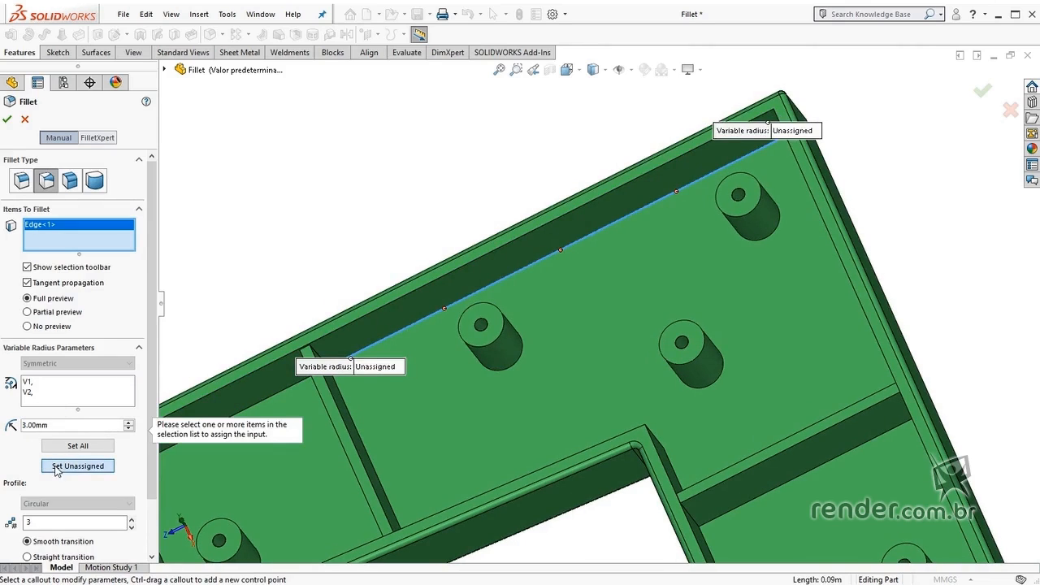
Activate the control points at 75% and 50% along the edge and assign them radii of 1 mm and 2 mm respectively.
left_click(444, 312)
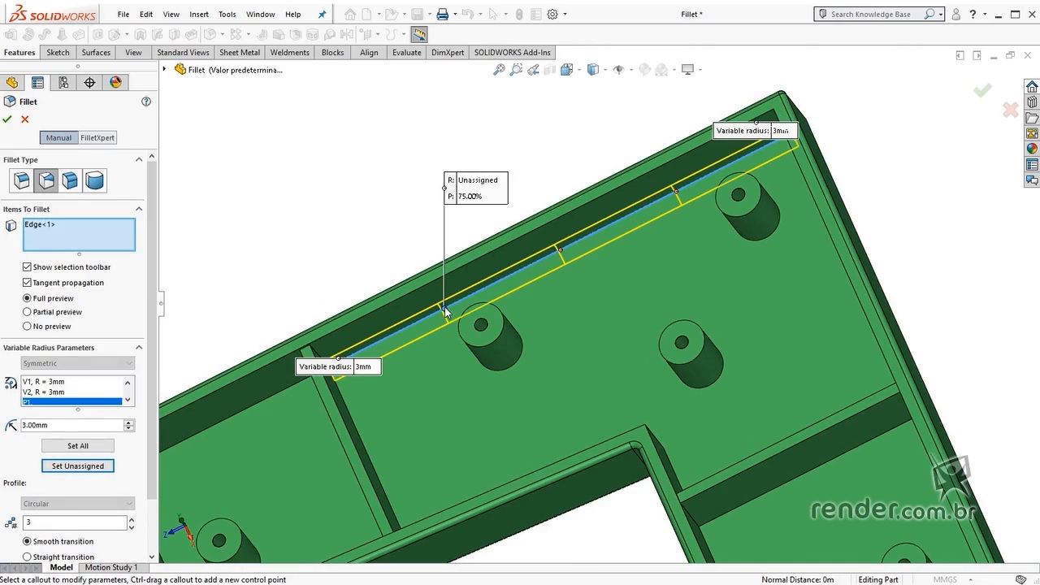
double_click(47, 424)
type("1")
left_click(75, 468)
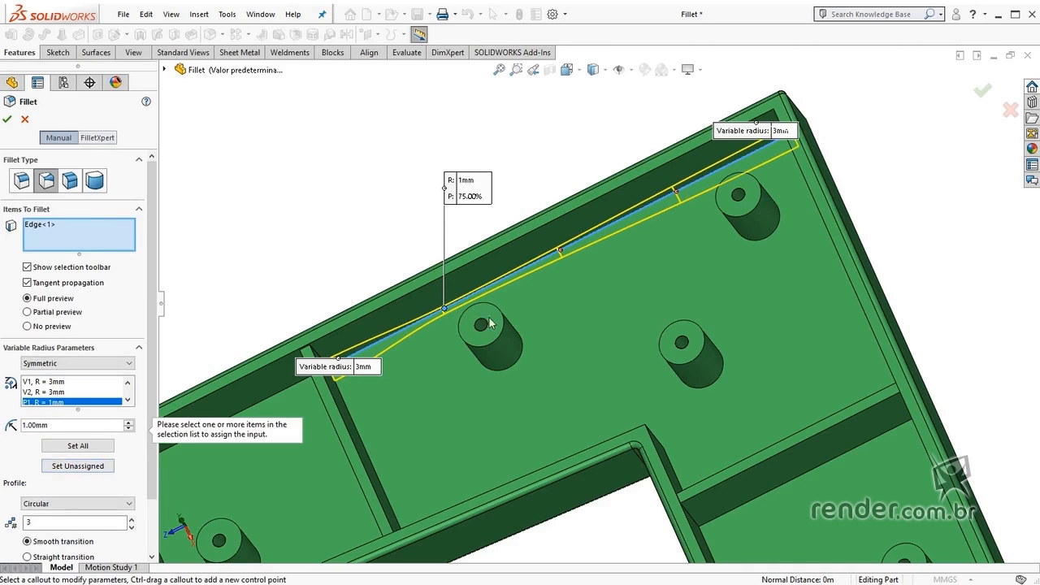
left_click(561, 251)
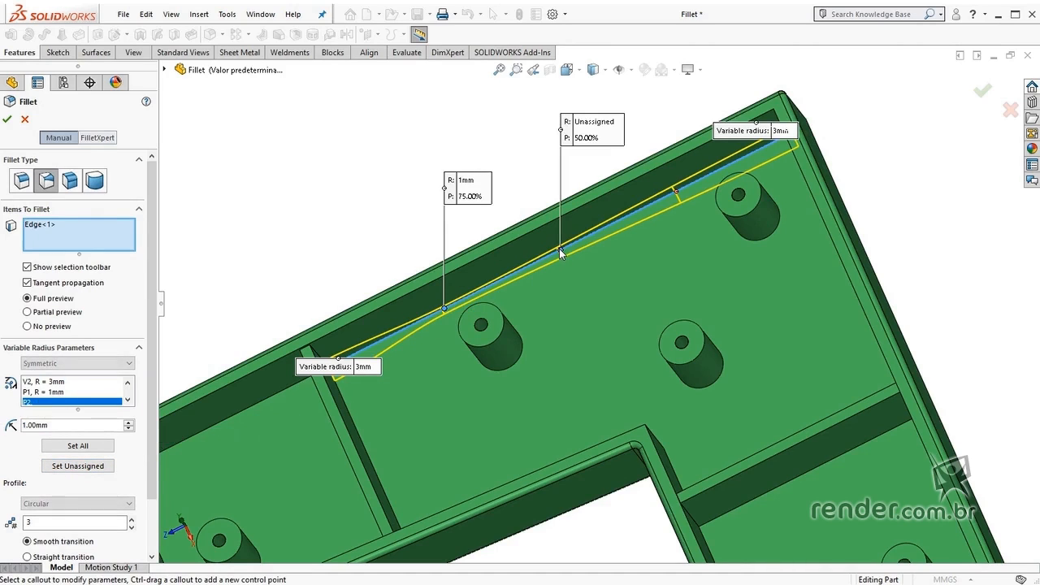
double_click(45, 424)
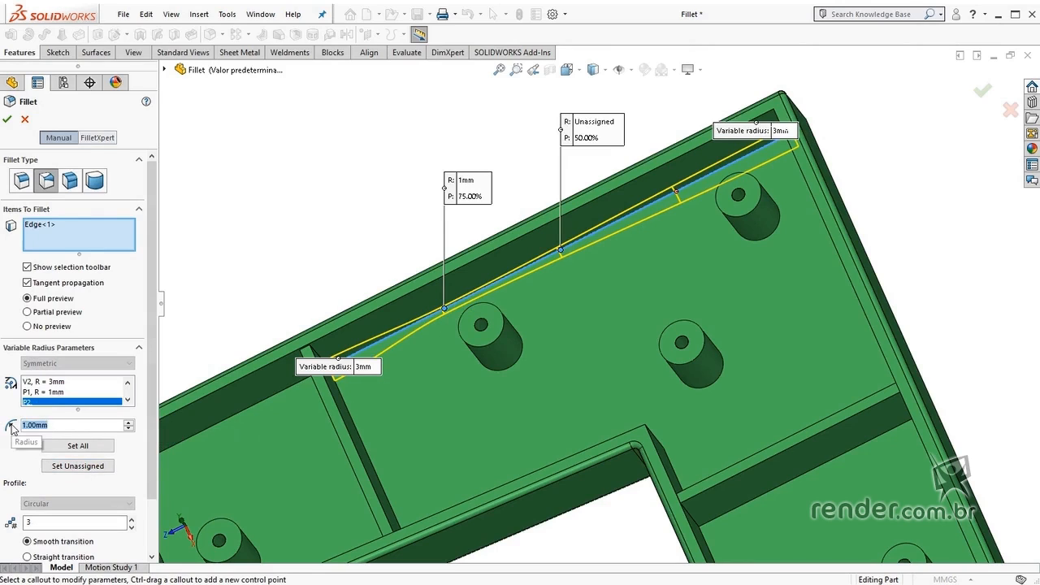
type("2")
left_click(78, 467)
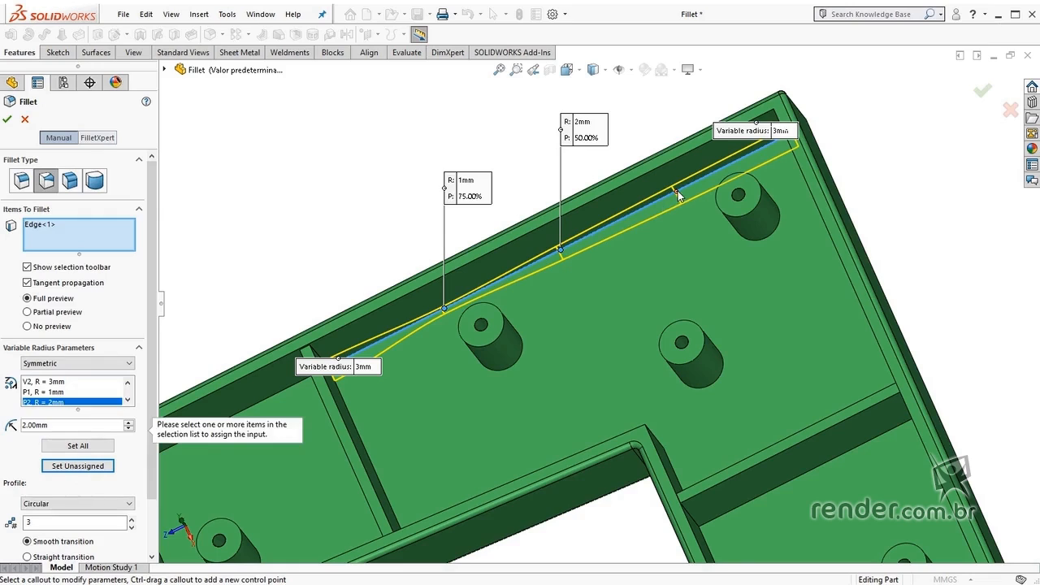
Activate the control point at 25%, assign it a 1 mm radius and apply the variable size fillet.
left_click(676, 190)
double_click(111, 424)
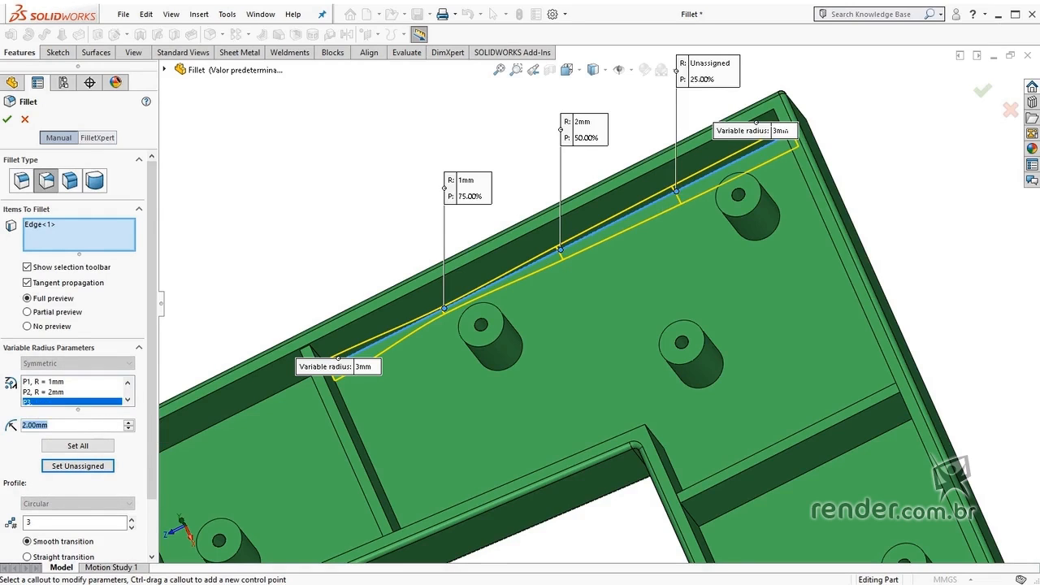
type("1")
left_click(78, 465)
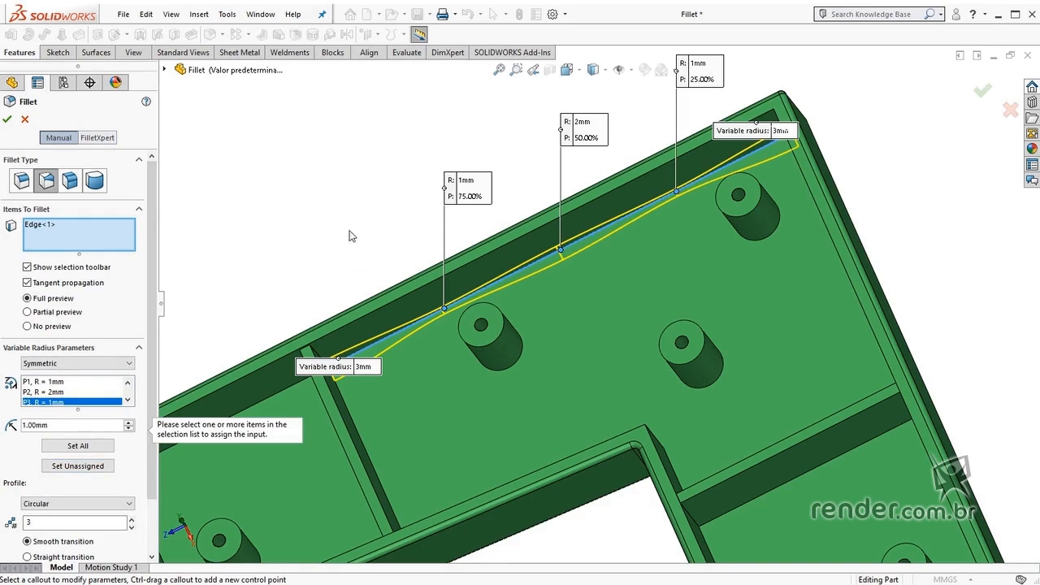
left_click(6, 120)
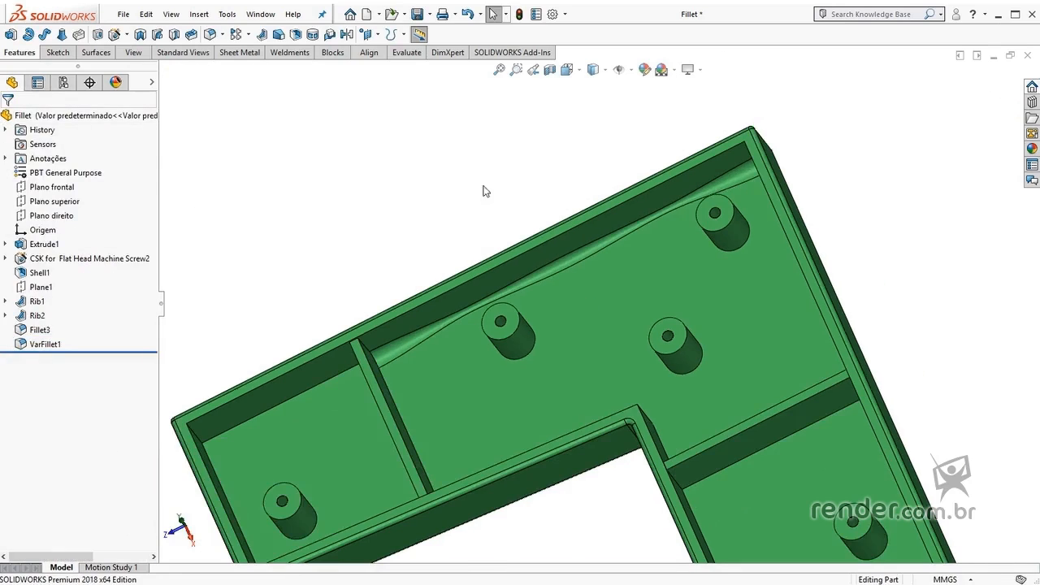
Set up a face fillet between the corner compartment's floor as face set 1 and the adjoining outer wall's inner face as face set 2.
middle_click_drag(484, 191, 466, 152)
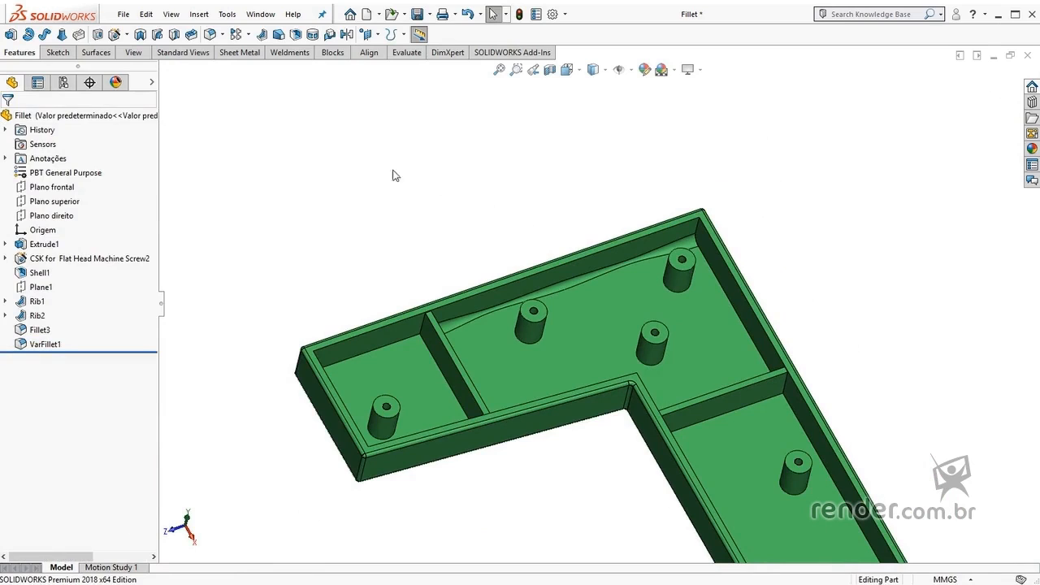
left_click(209, 35)
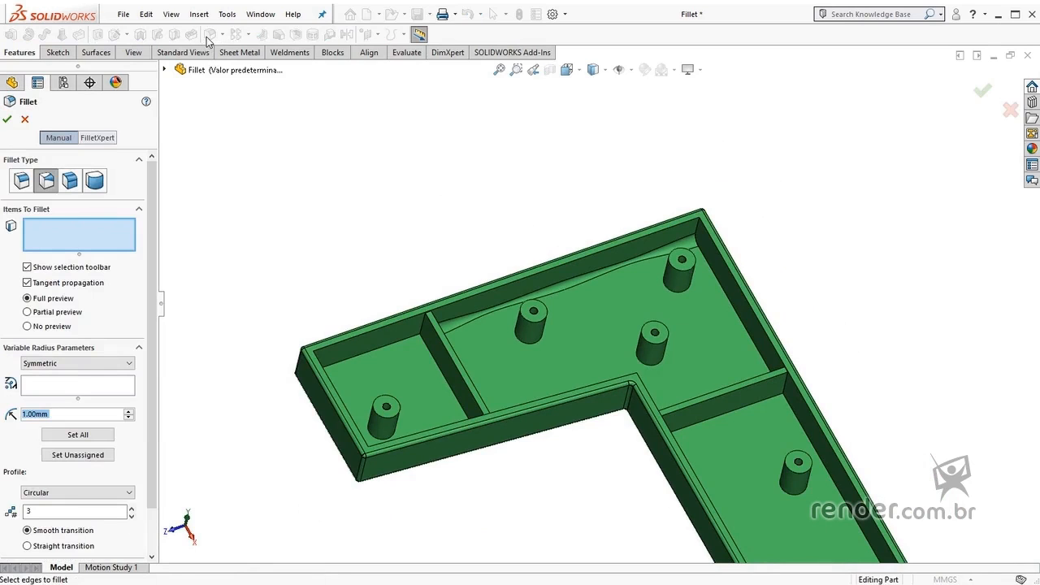
left_click(70, 181)
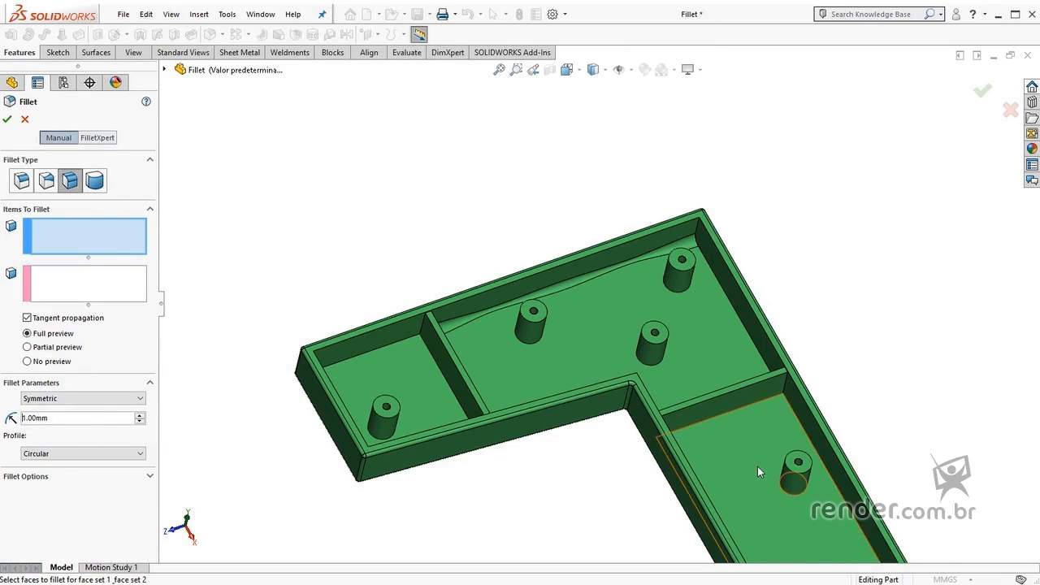
scroll(801, 421, "down", 3)
left_click(674, 325)
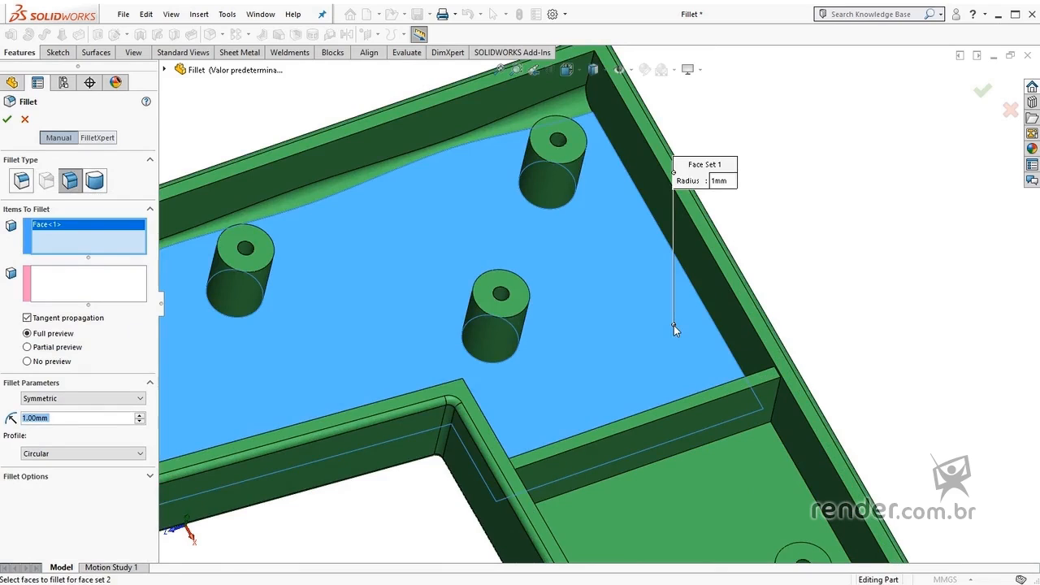
left_click(705, 273)
scroll(725, 312, "down", 2)
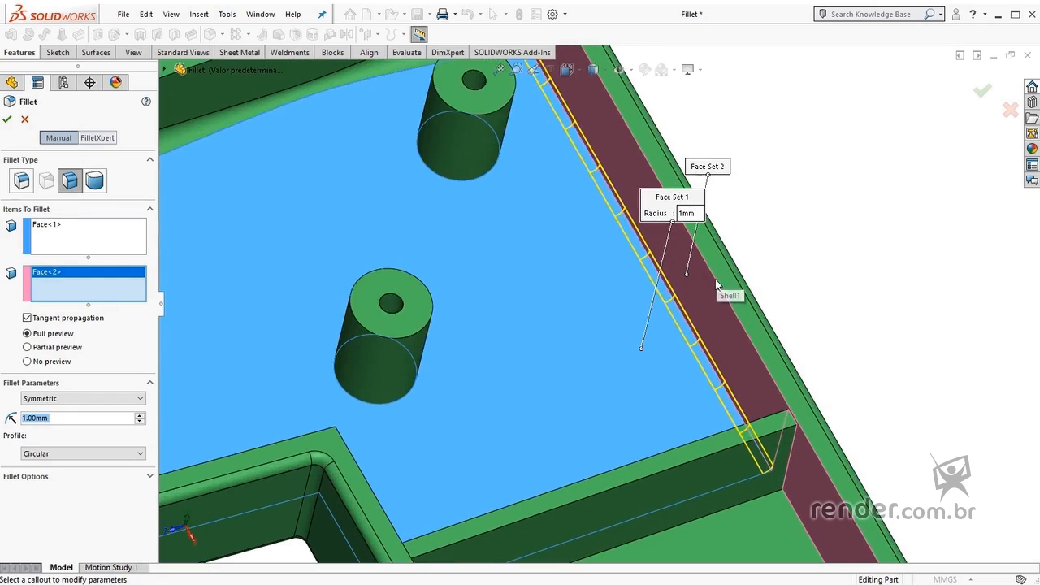
Set the face fillet's radius to 5 mm and apply the fillet.
left_click(139, 415)
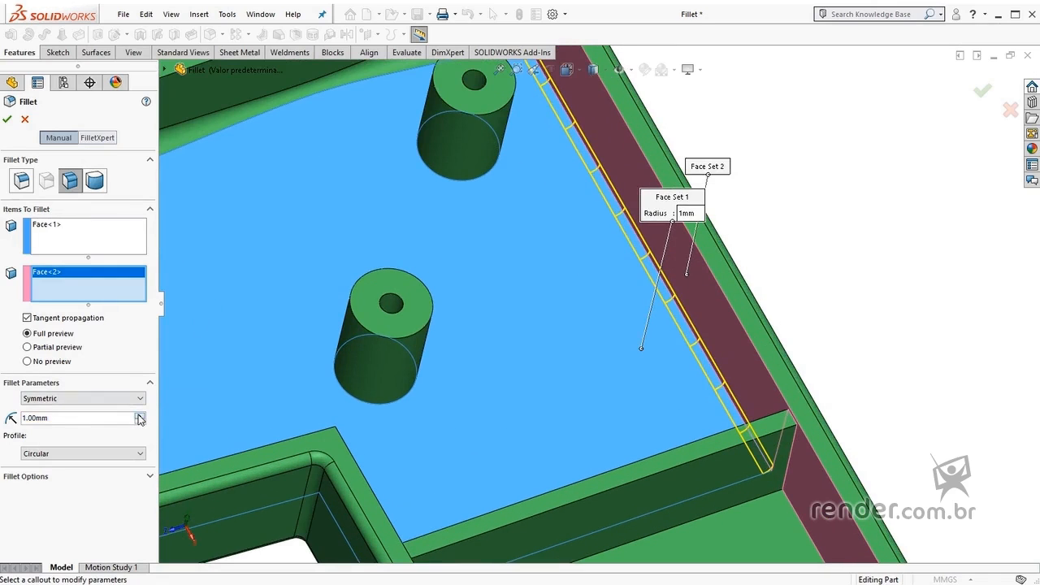
scroll(598, 382, "up", 3)
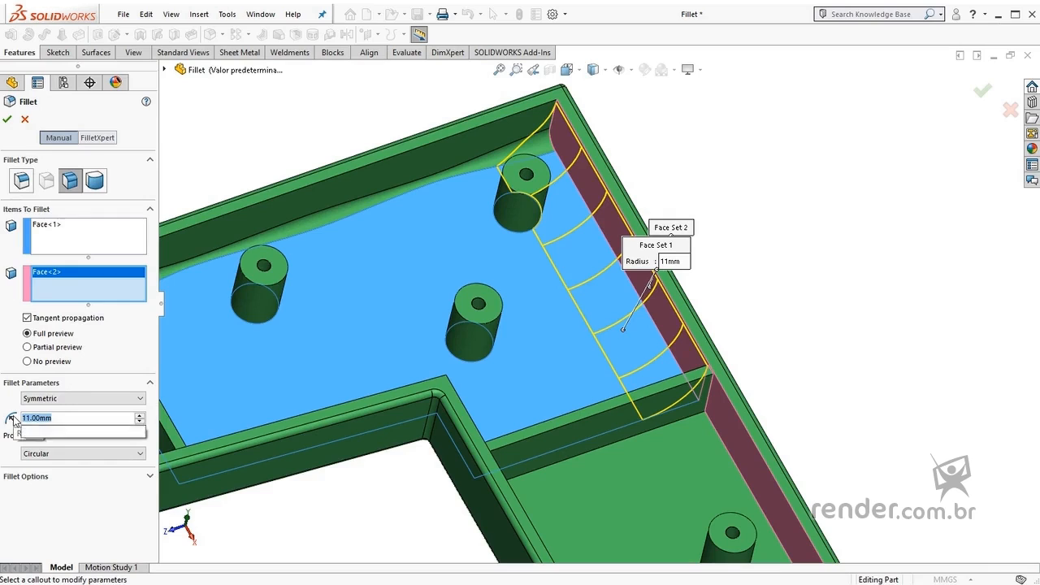
type("5")
left_click(89, 383)
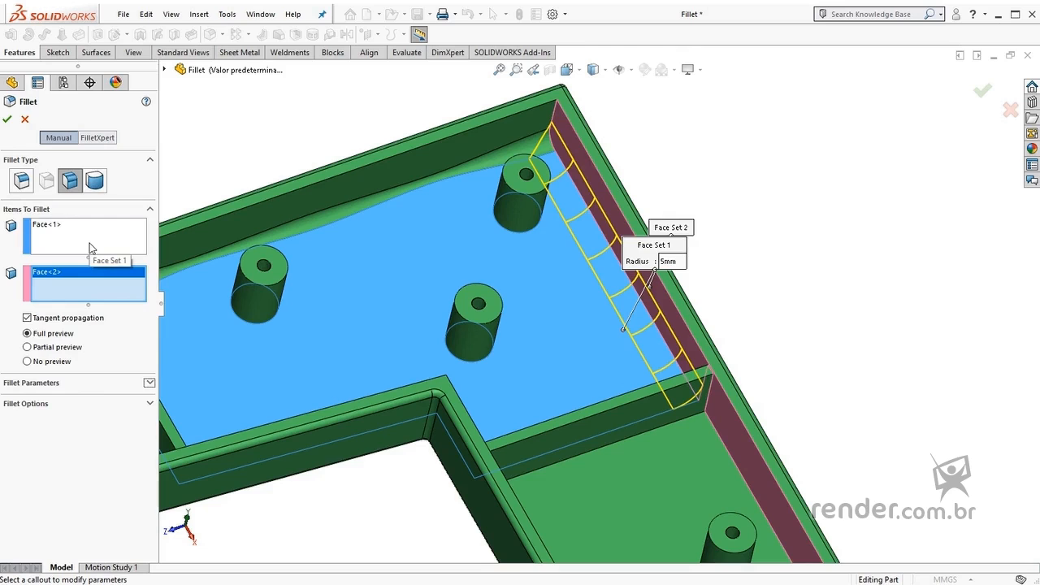
left_click(7, 118)
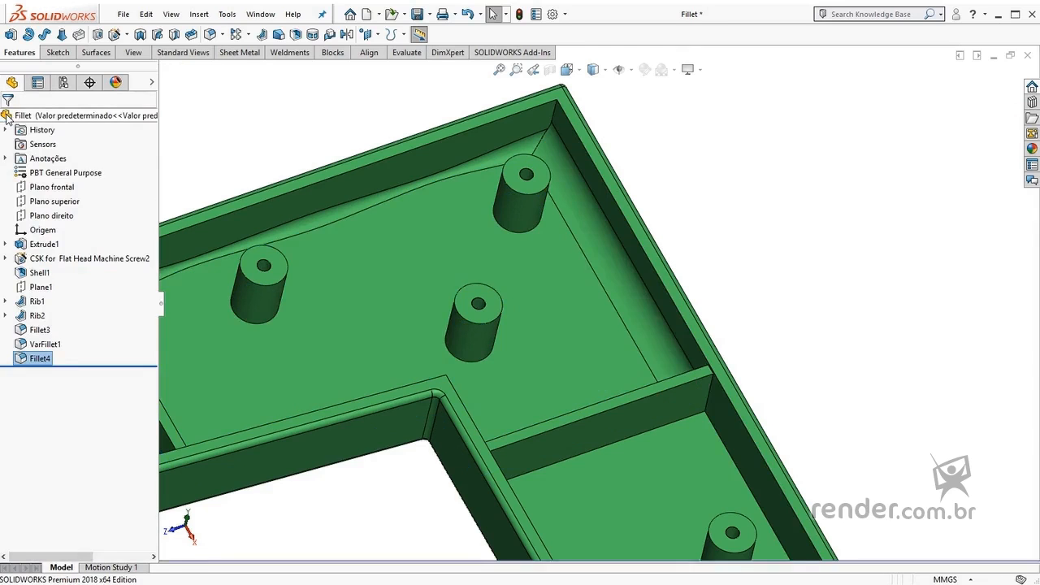
Set up a full round fillet on the right-hand rib, with its near side as side face set 1 and its top as the center face set.
left_click(232, 130)
key("z")
left_click(210, 34)
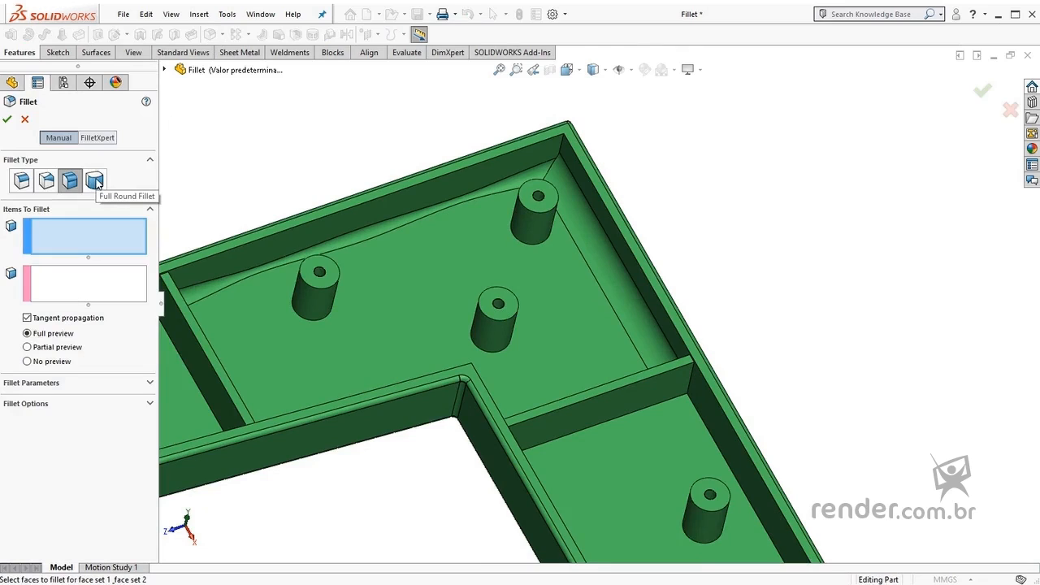
left_click(96, 182)
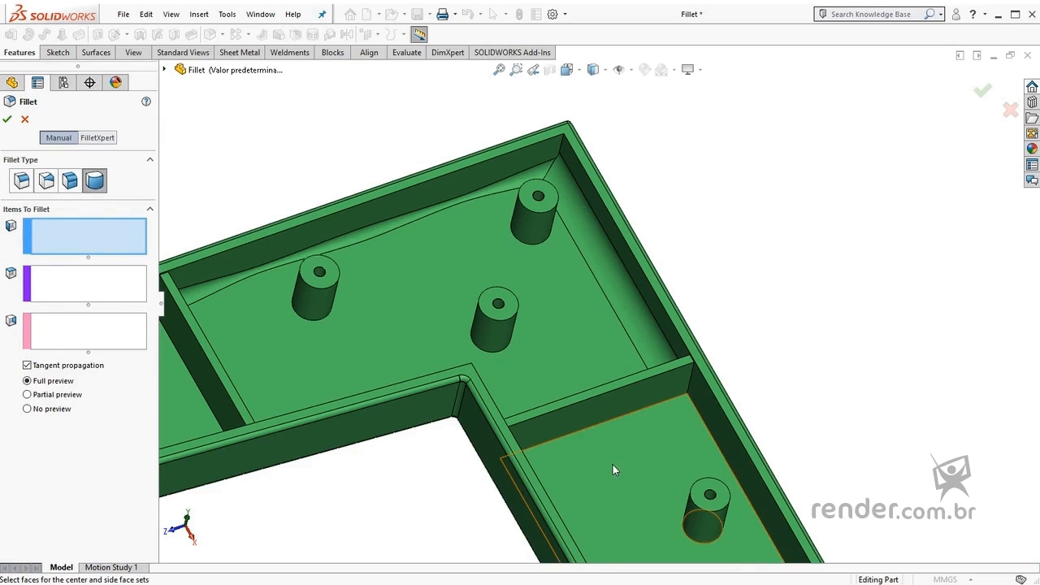
left_click(593, 420)
scroll(594, 418, "down", 3)
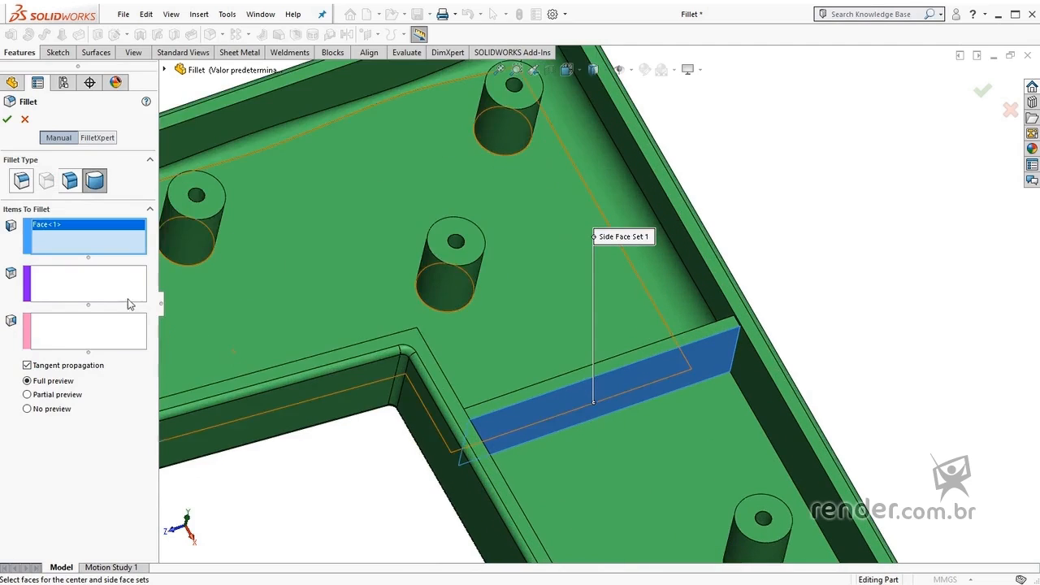
left_click(128, 297)
left_click(581, 380)
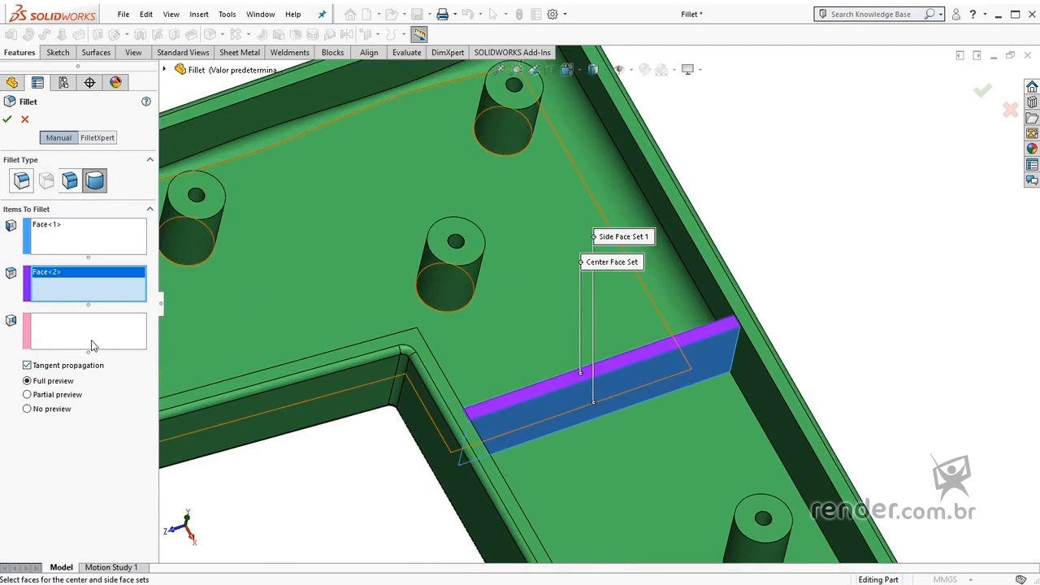
Assign the rib's opposite side face as side face set 2 and apply the full round fillet.
middle_click_drag(533, 378, 580, 430)
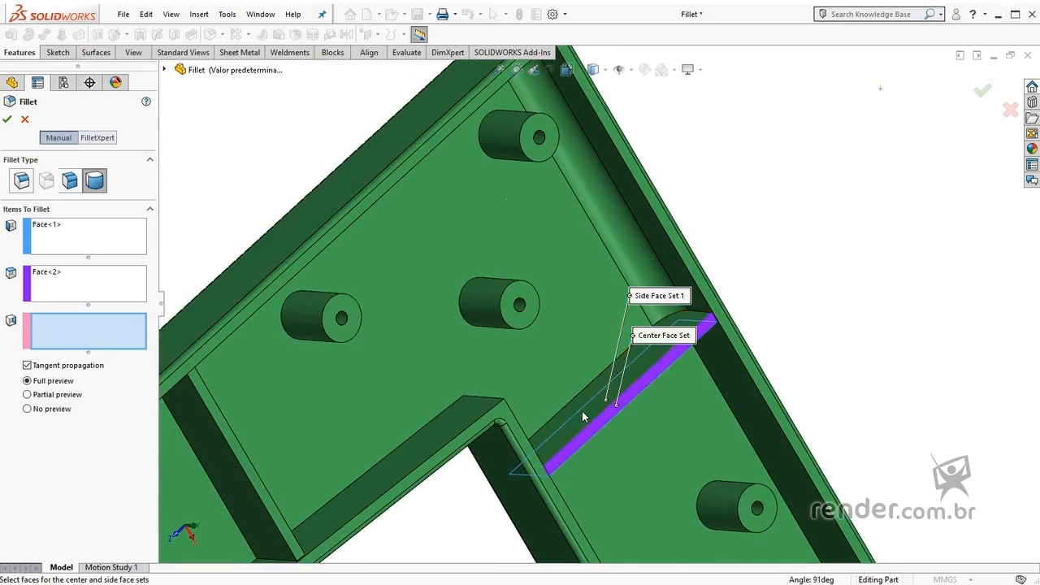
left_click(583, 415)
scroll(720, 409, "down", 2)
middle_click_drag(661, 393, 536, 255)
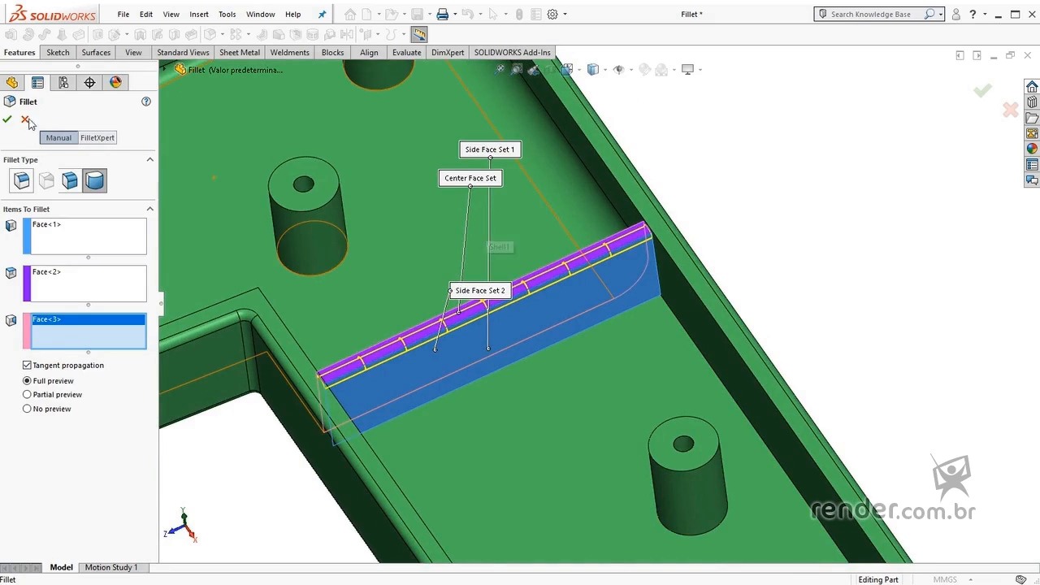
key("Return")
scroll(526, 292, "up", 3)
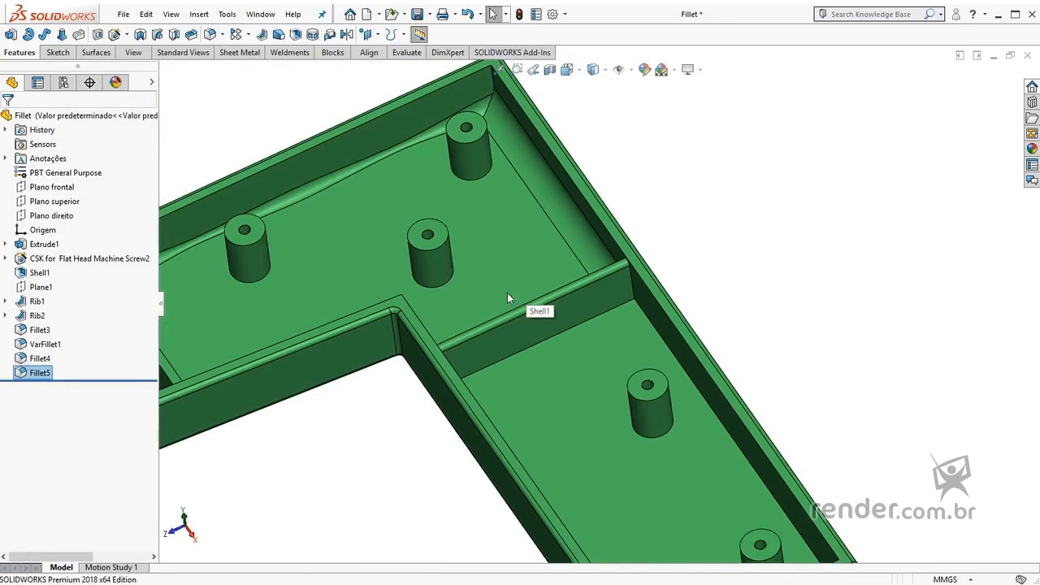
Use FilletXpert to add a 1 mm fillet to the top outer edge of the boss nearest the L's inner corner.
left_click(210, 34)
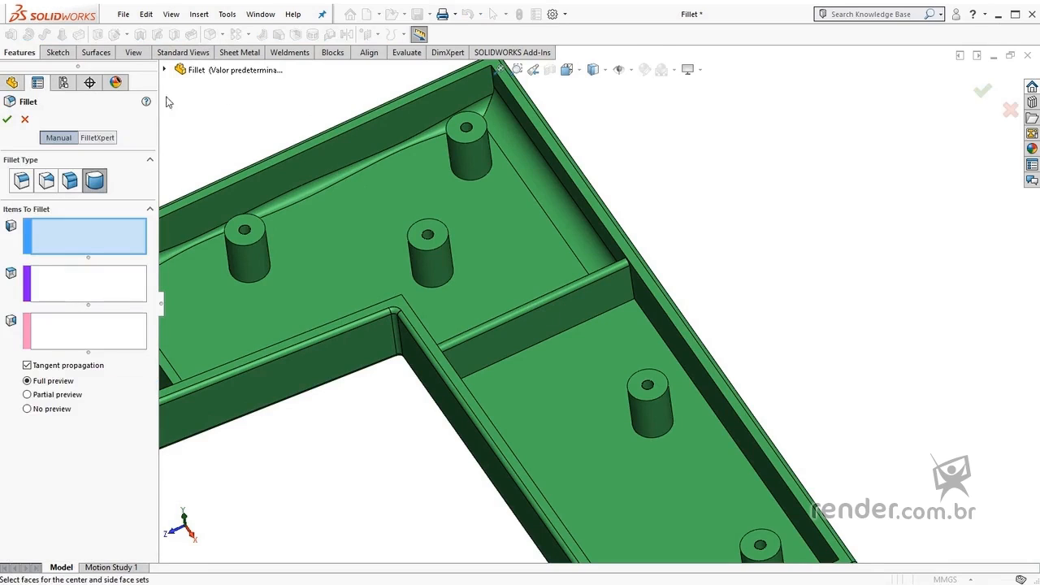
left_click(98, 138)
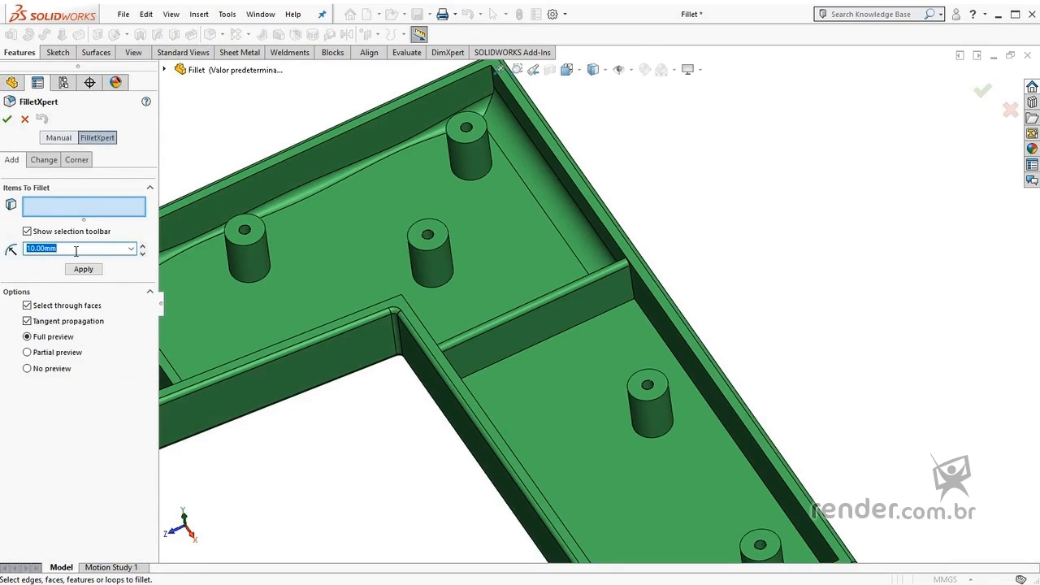
left_click(433, 249)
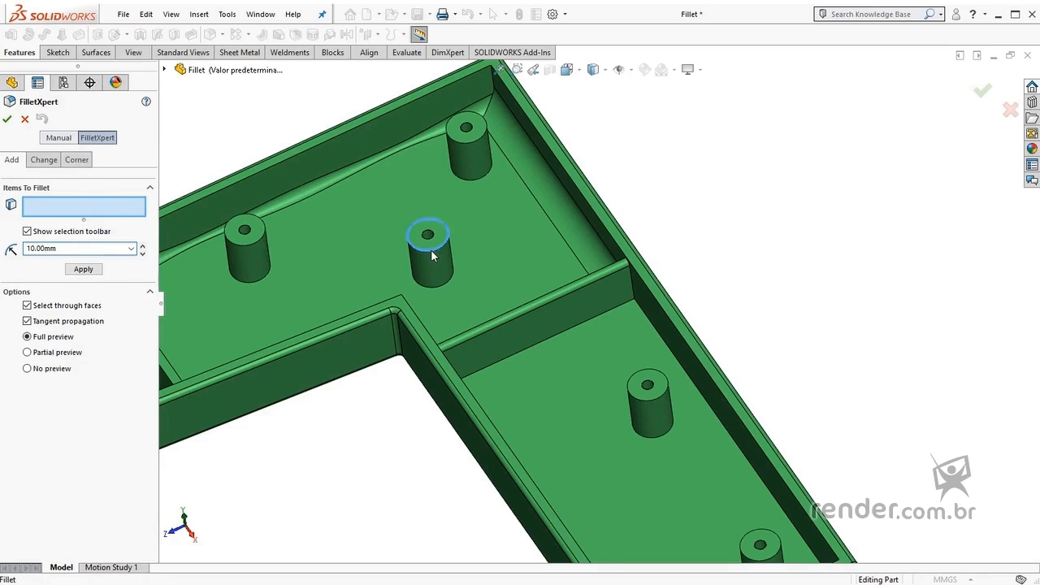
left_click(93, 248)
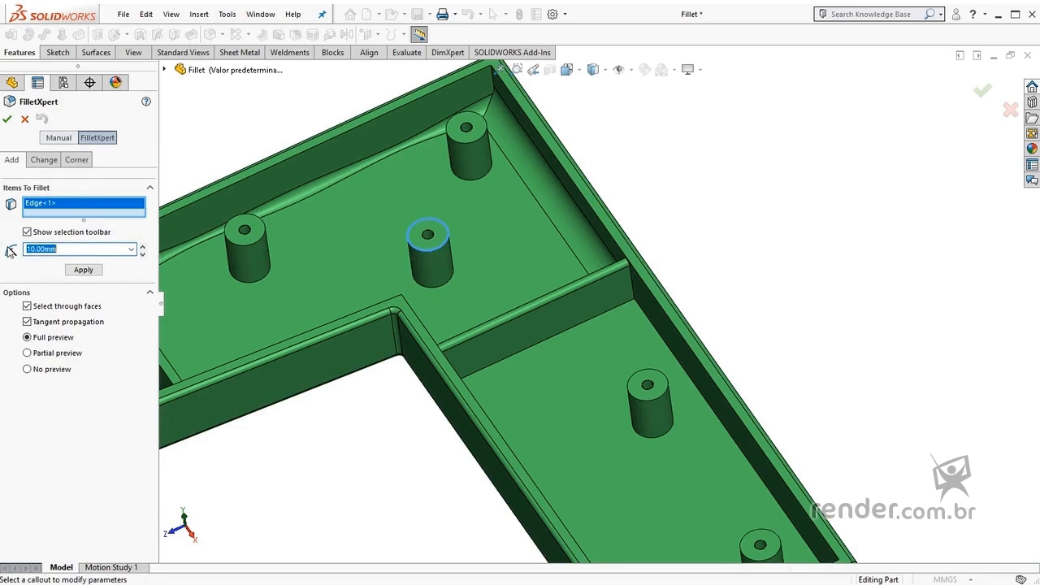
type("1")
key("Return")
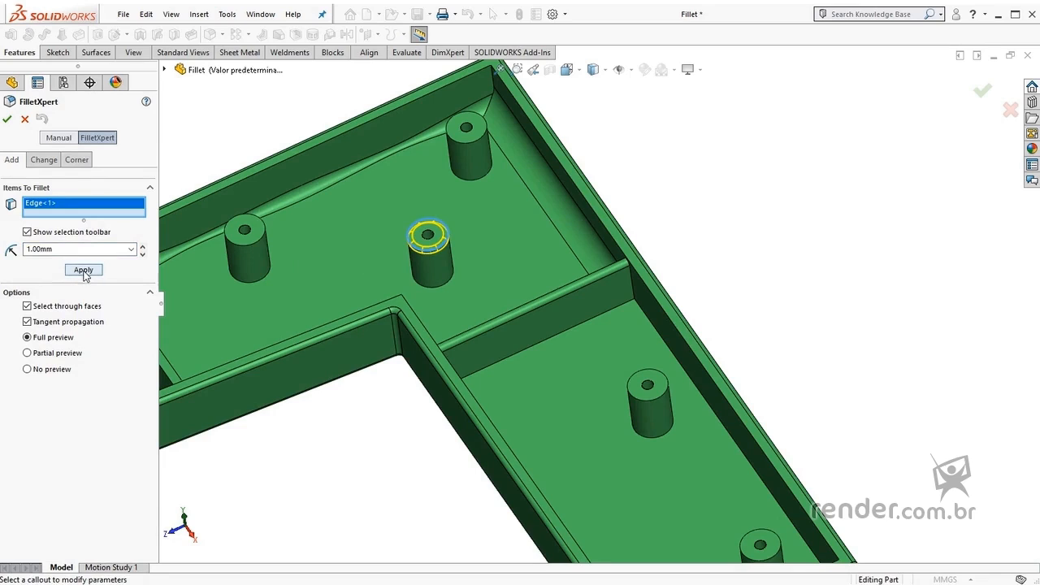
left_click(84, 272)
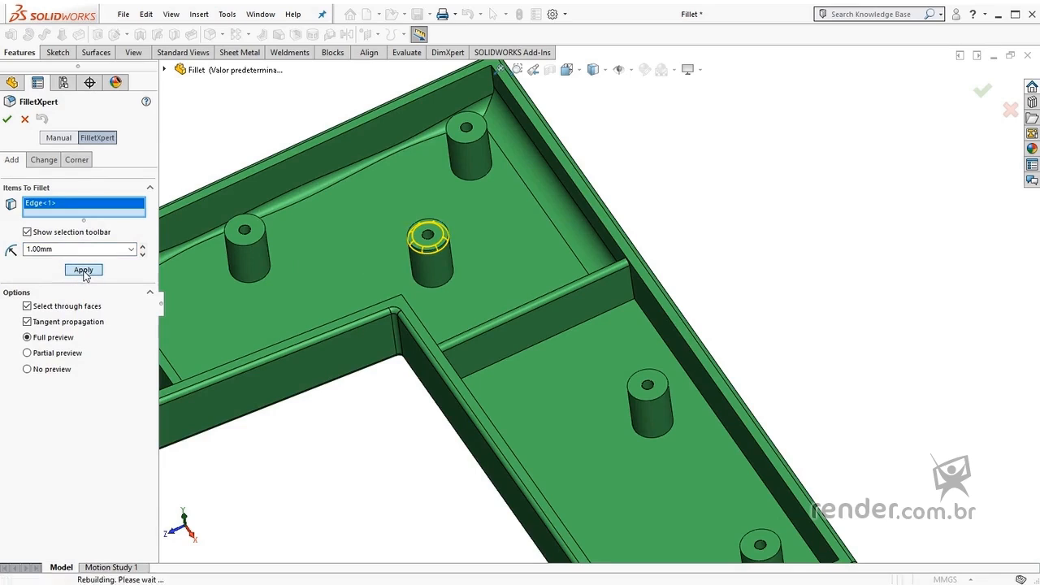
Expand the feature tree and add a 1 mm fillet to the top outer edge of the boss at the left of the corner compartment.
left_click(164, 70)
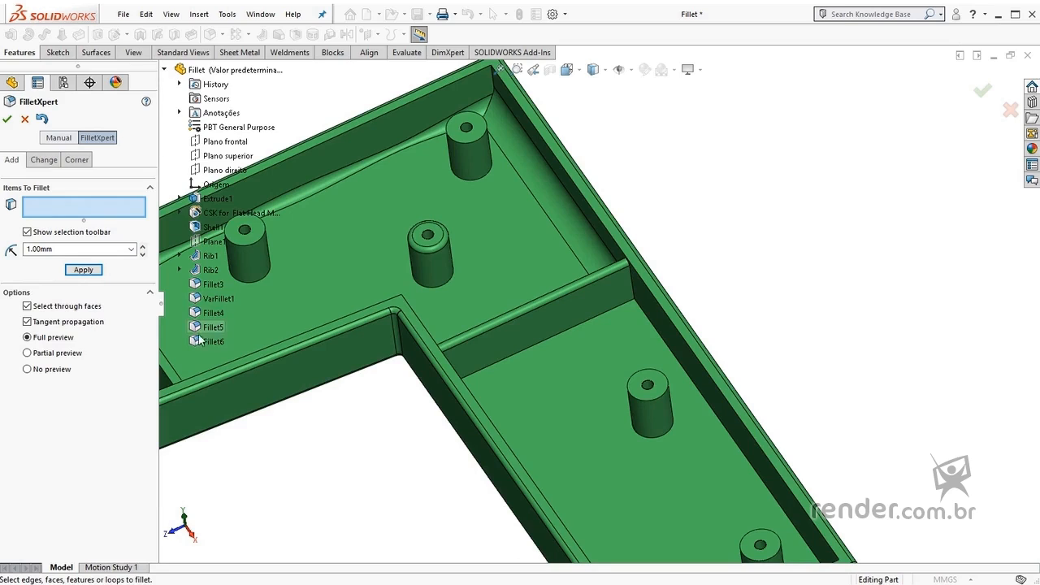
left_click(246, 240)
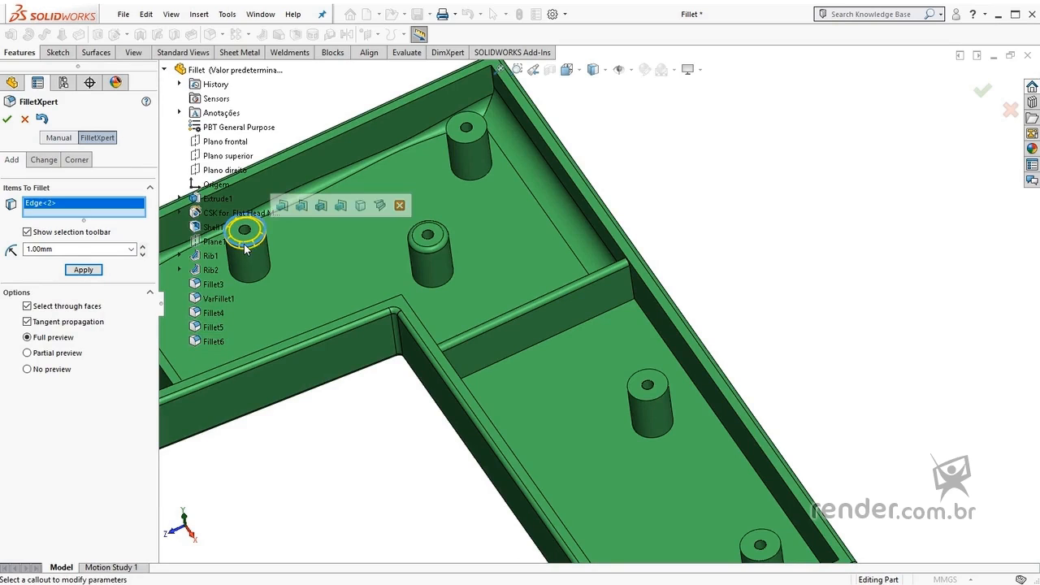
left_click(92, 273)
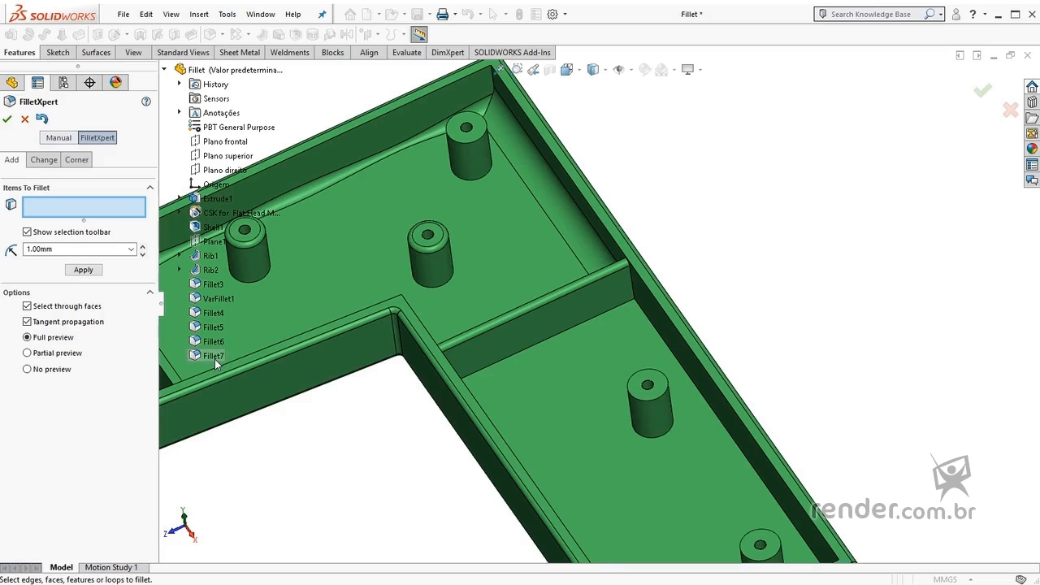
Add a 1 mm fillet to the top outer edge of the boss nearest the L's outer corner and finish FilletXpert.
key("f")
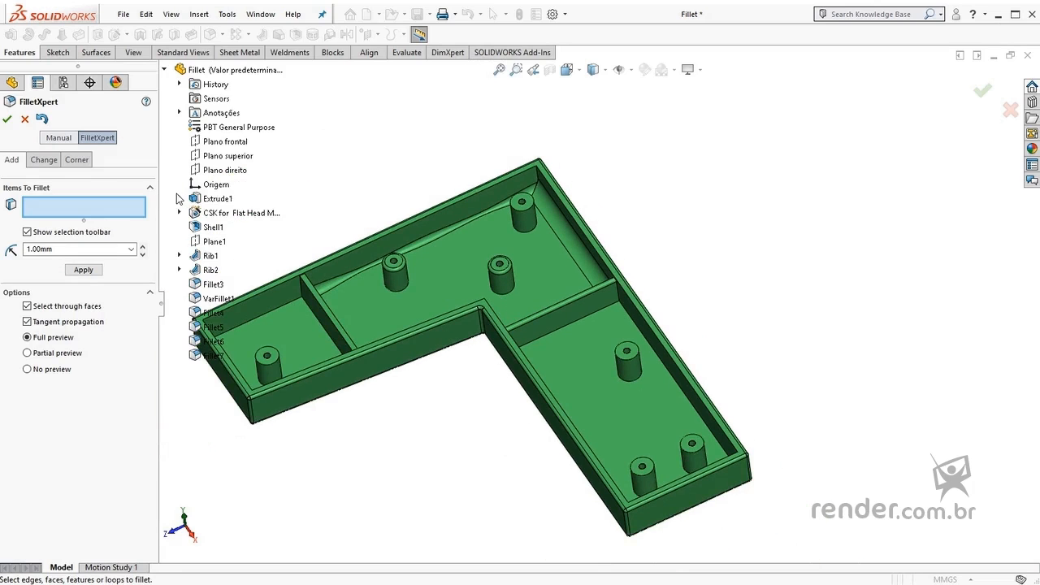
left_click(532, 205)
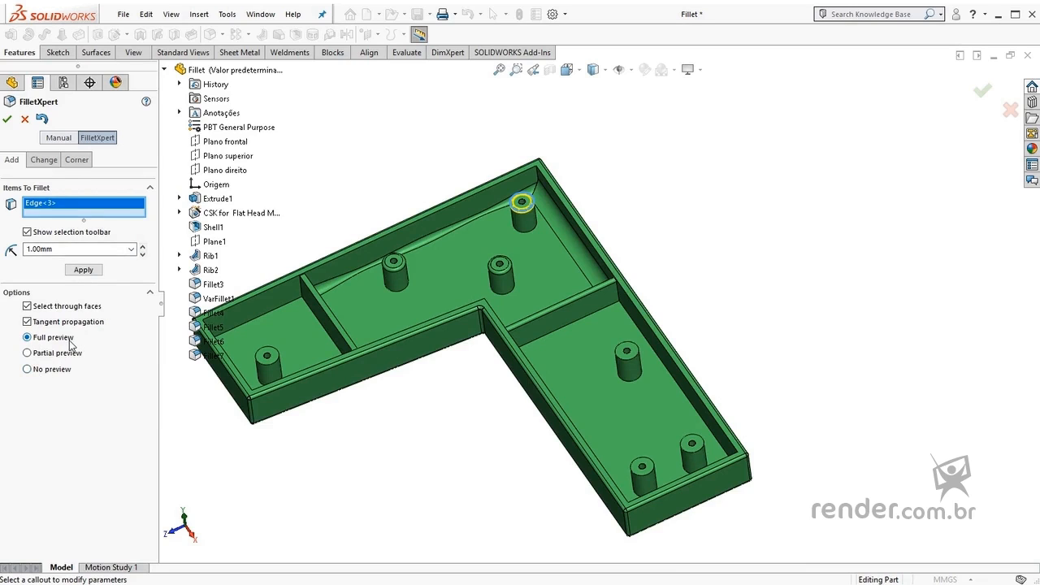
left_click(142, 246)
scroll(520, 217, "down", 3)
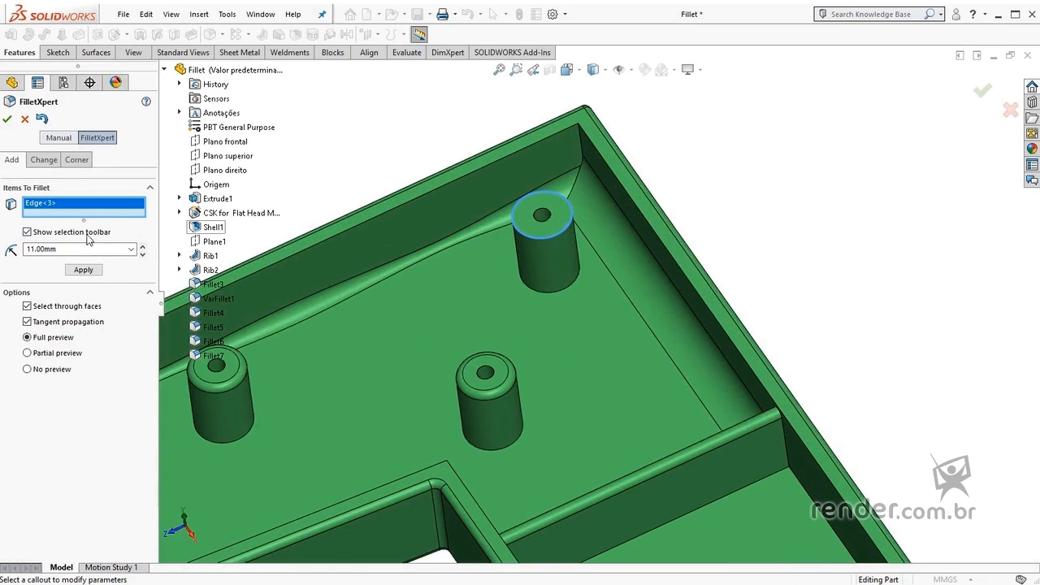
double_click(56, 251)
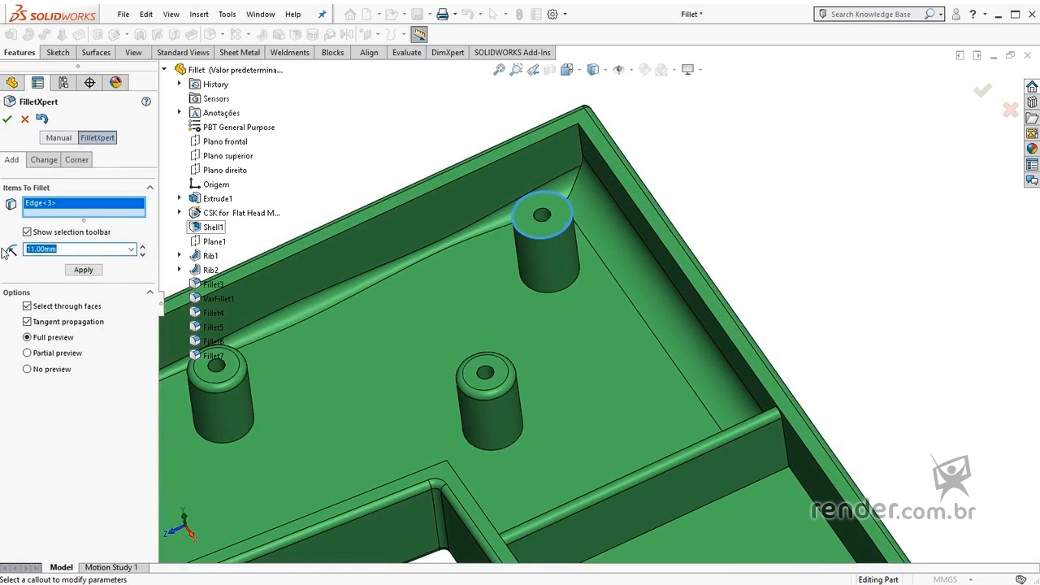
type("1")
key("Return")
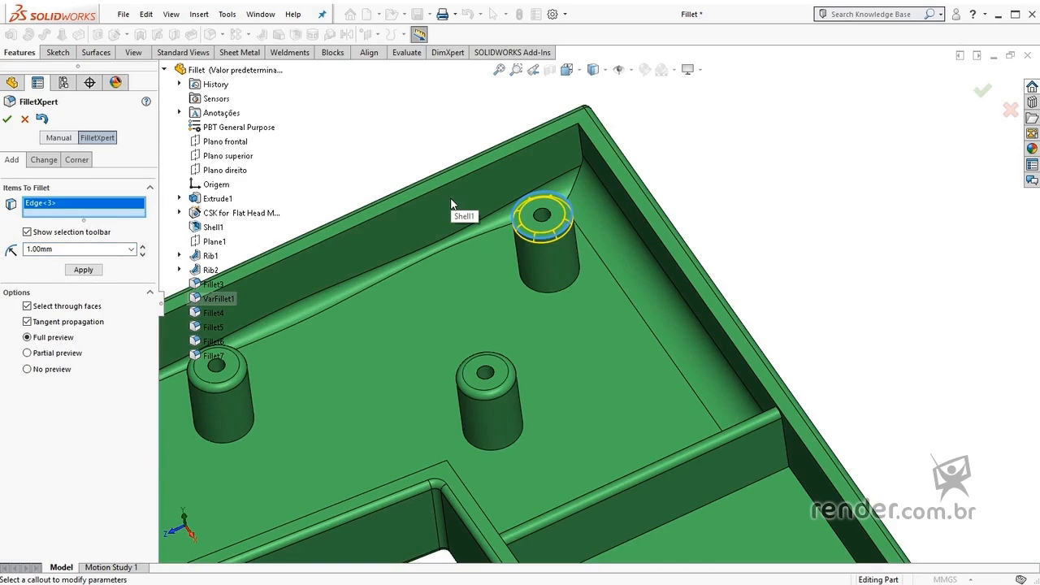
left_click(6, 120)
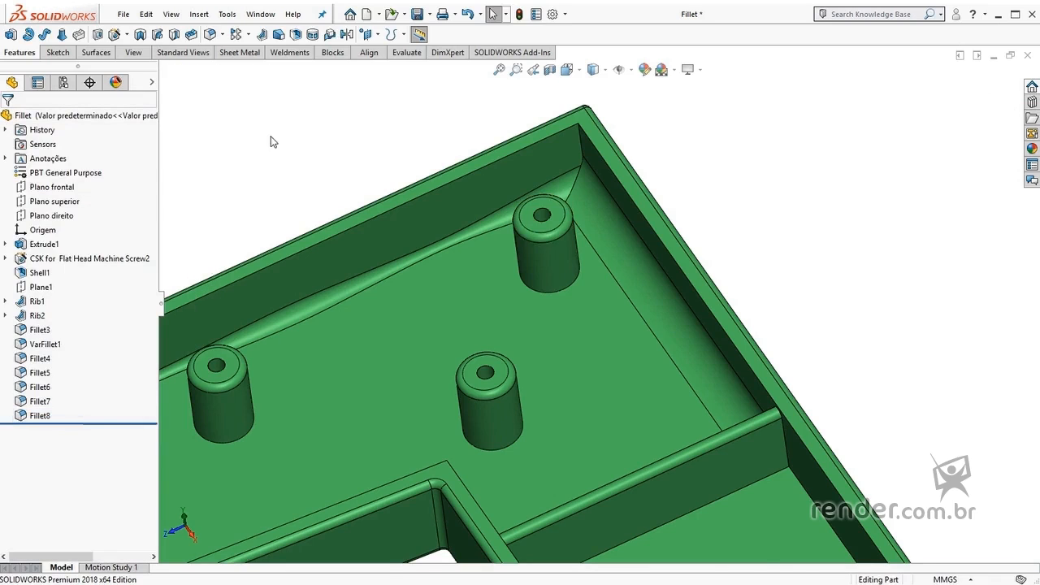
scroll(462, 253, "up", 1)
scroll(463, 252, "up", 3)
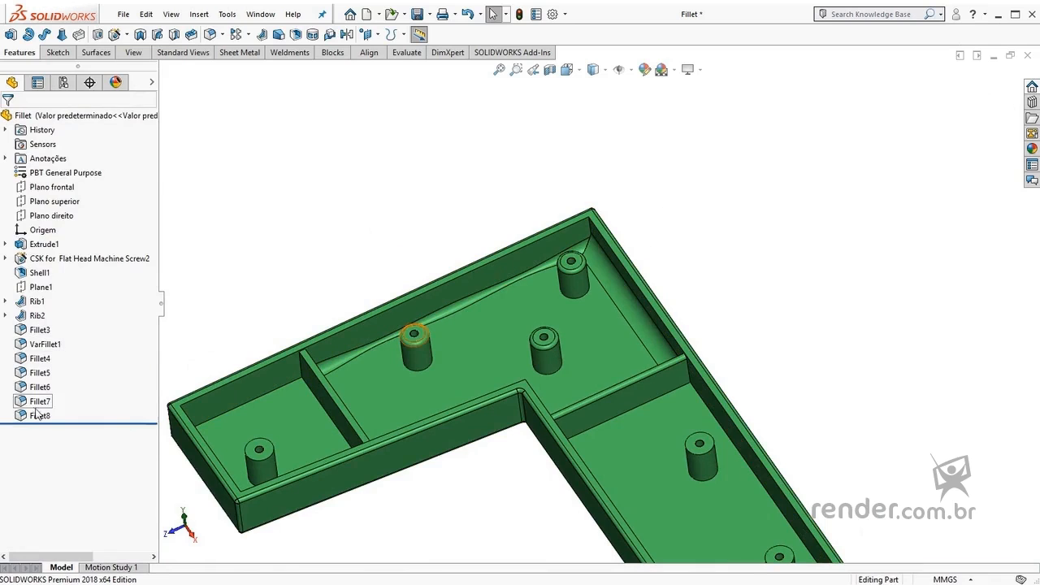
key("f")
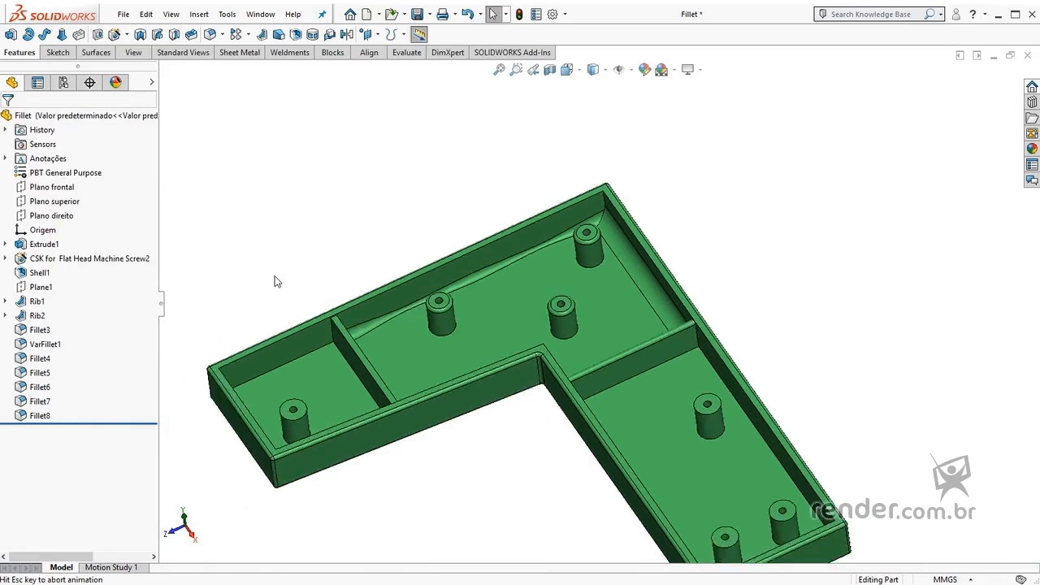